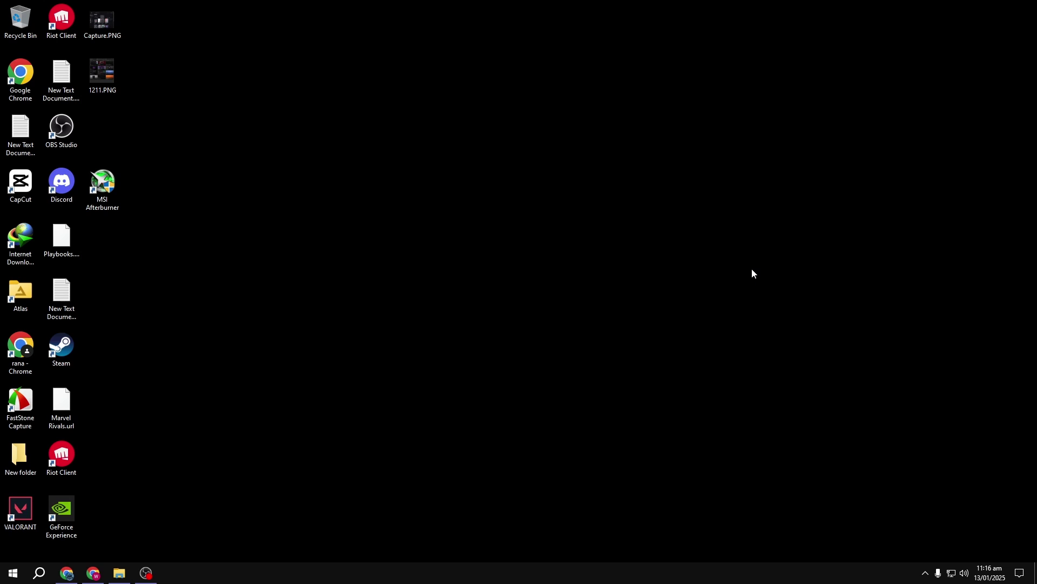
Open Chrome, search Google for 'bufferbloat test' and open Waveform's Bufferbloat and Internet Speed Test result.
{"action": "double_click", "coordinate": [21, 348]}
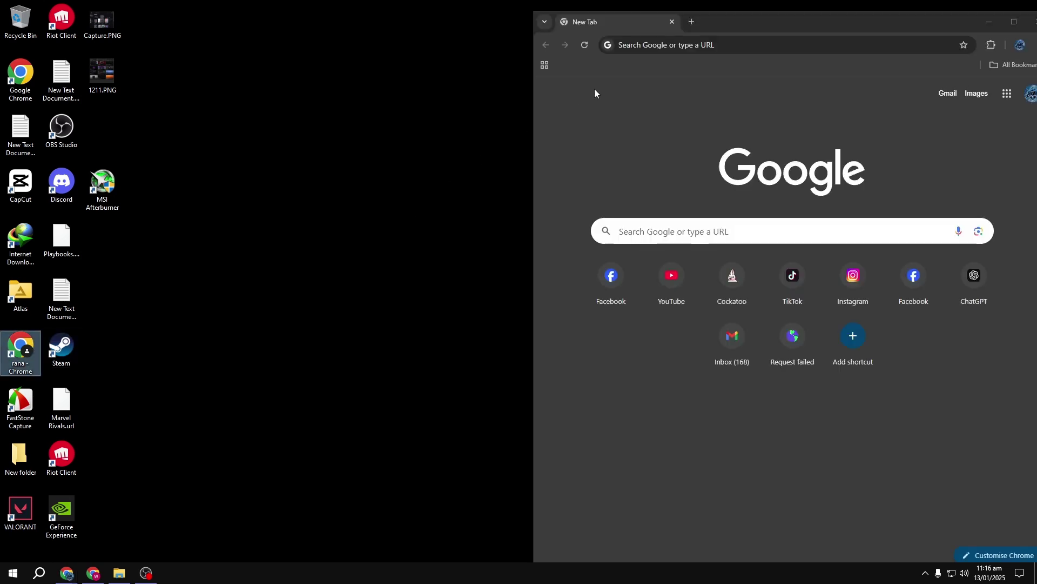
{"action": "left_click", "coordinate": [621, 45]}
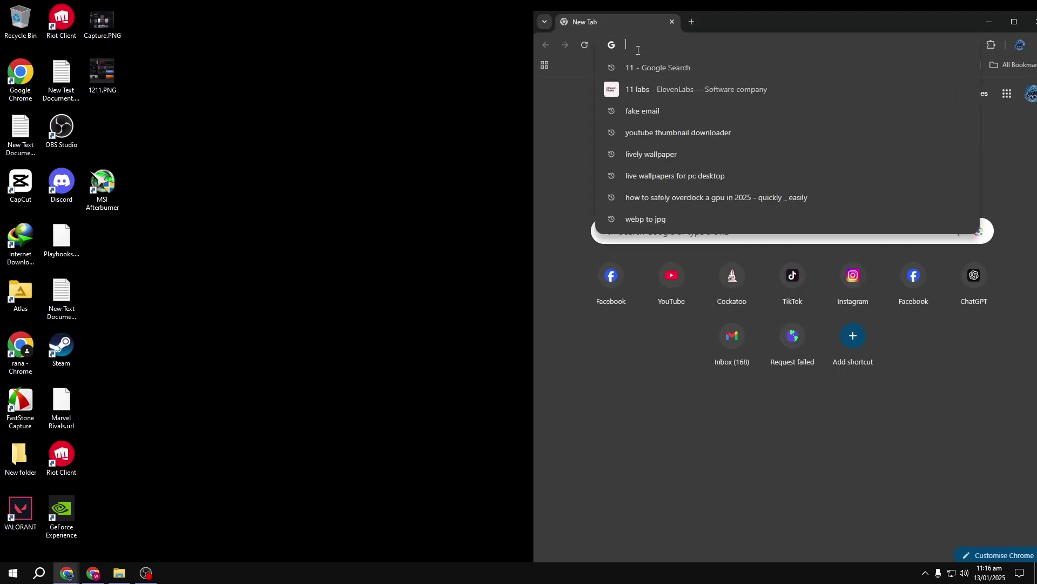
{"action": "type", "text": "buffer "}
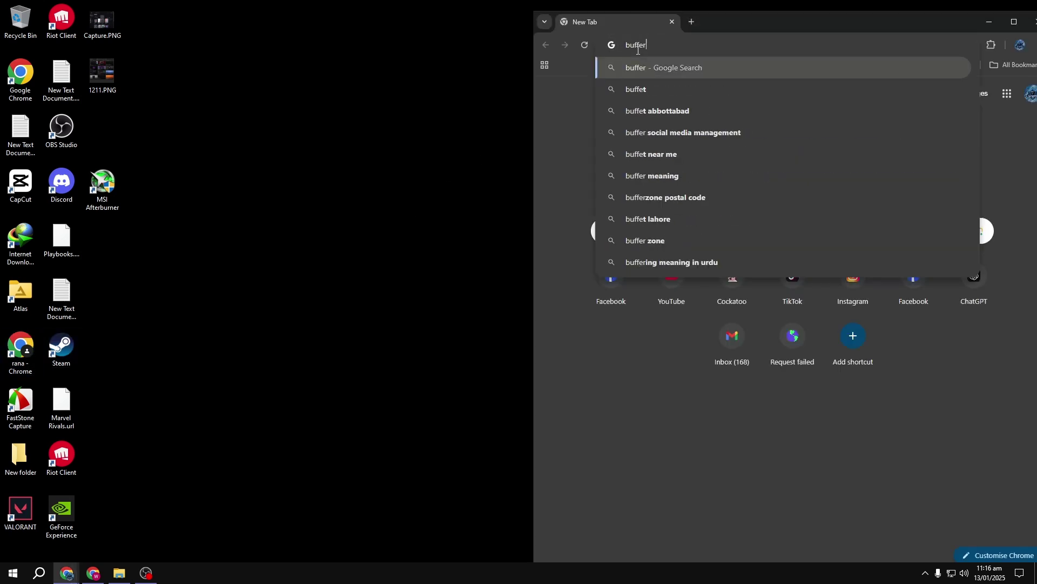
{"action": "type", "text": "b"}
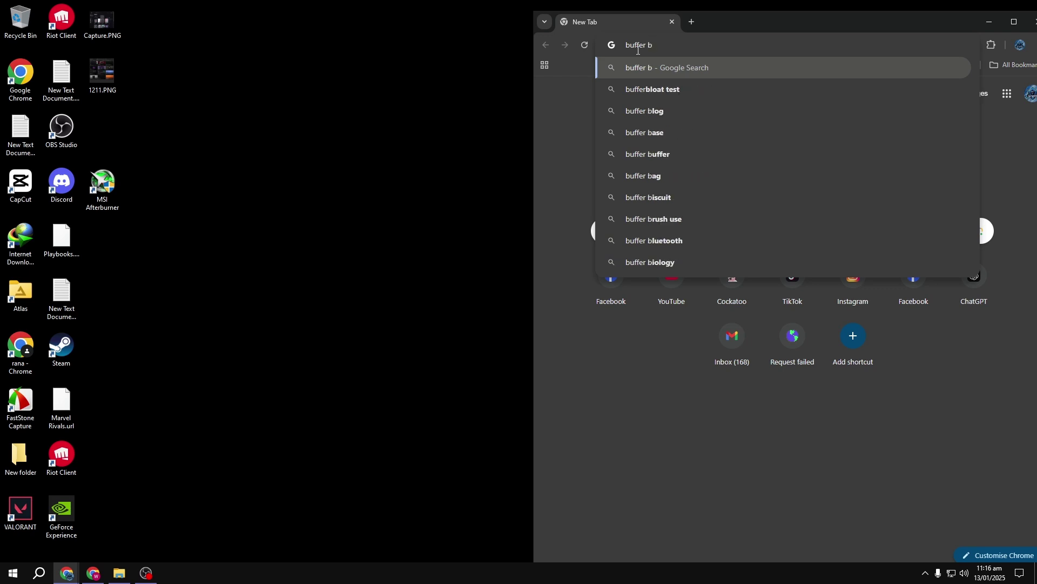
{"action": "key", "text": "Down"}
{"action": "key", "text": "Return"}
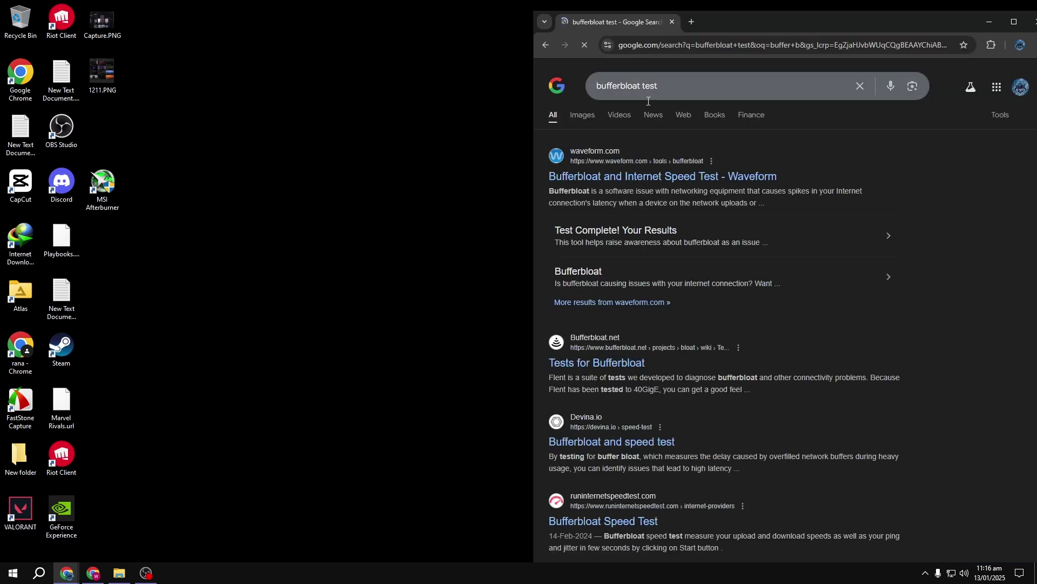
{"action": "left_click", "coordinate": [621, 176]}
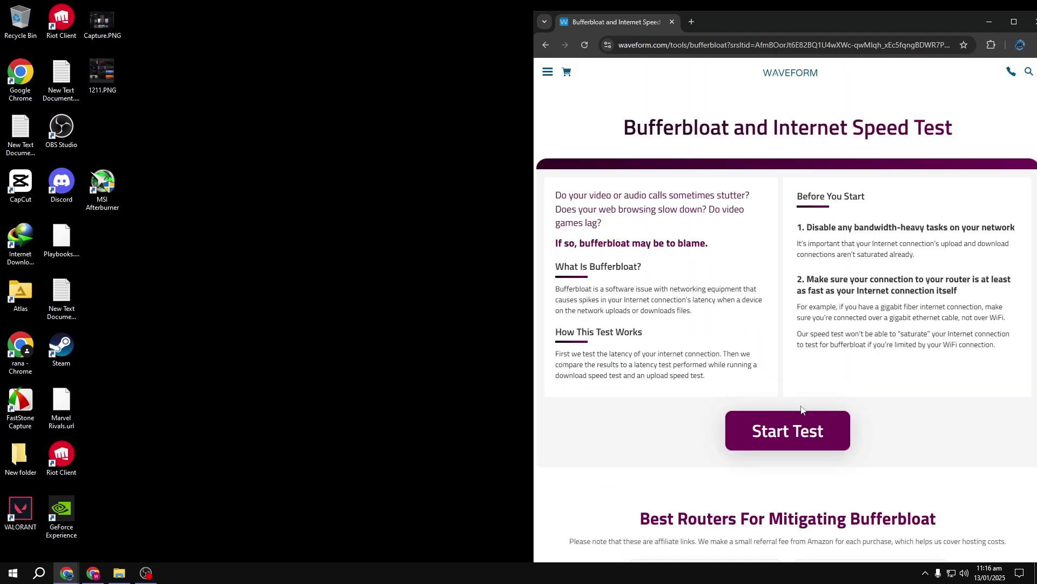
Run Waveform's baseline test (42 ms unloaded, +92 ms download, ~49 Mbps), then close Chrome.
{"action": "left_click", "coordinate": [788, 431]}
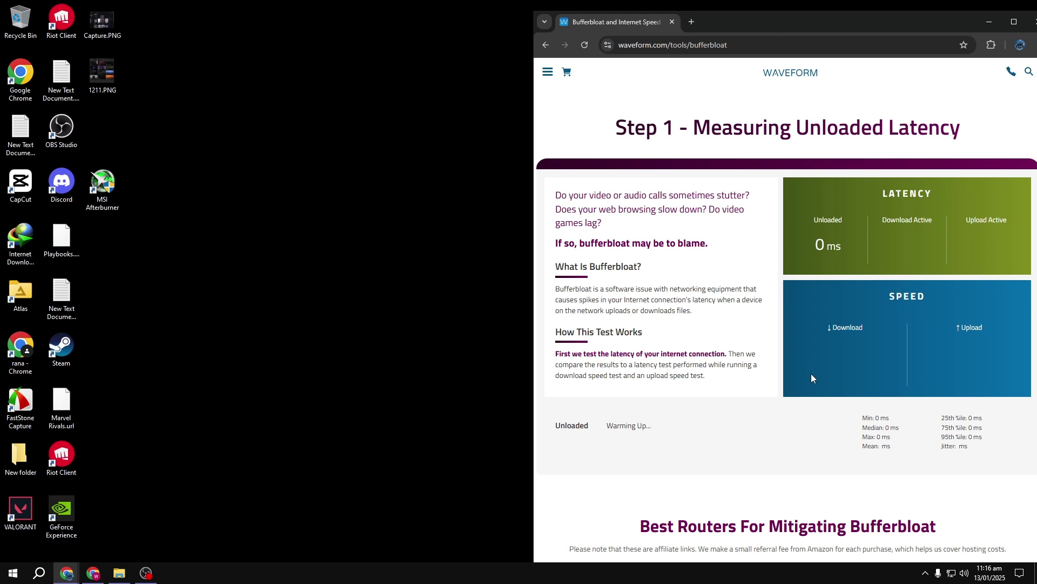
{"action": "left_click_drag", "start_coordinate": [821, 21], "coordinate": [783, 1]}
{"action": "scroll", "coordinate": [514, 302], "scroll_direction": "down", "scroll_amount": 1}
{"action": "scroll", "coordinate": [1033, 175], "scroll_direction": "down", "scroll_amount": 3}
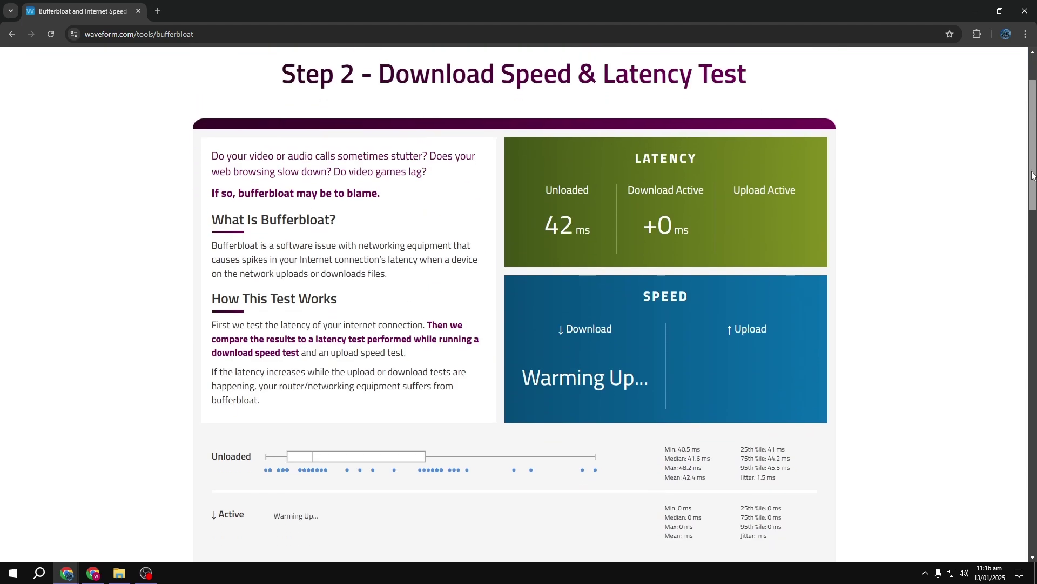
{"action": "left_click_drag", "start_coordinate": [1032, 175], "coordinate": [1033, 180]}
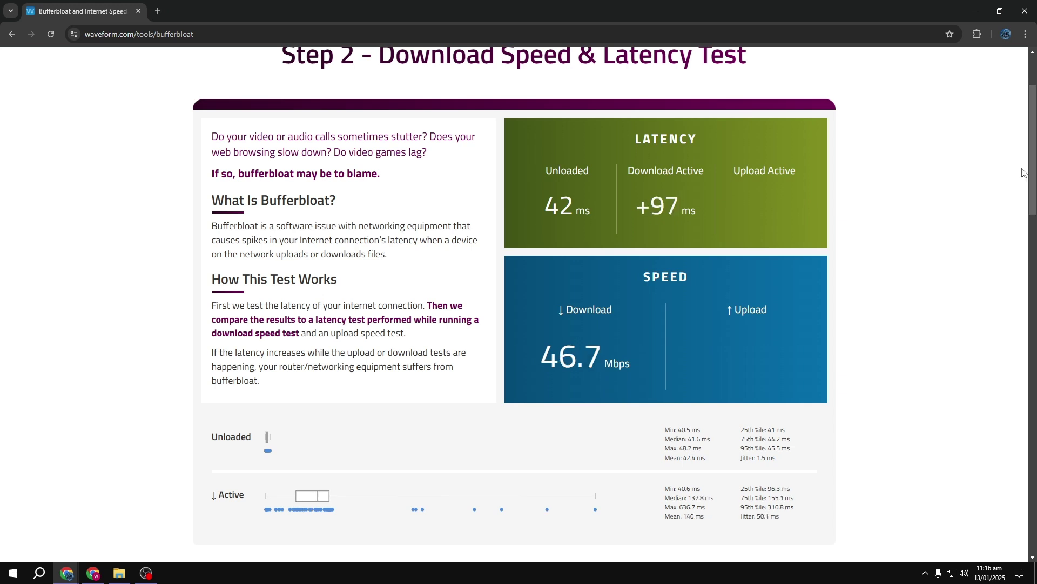
{"action": "scroll", "coordinate": [1030, 176], "scroll_direction": "down", "scroll_amount": 1}
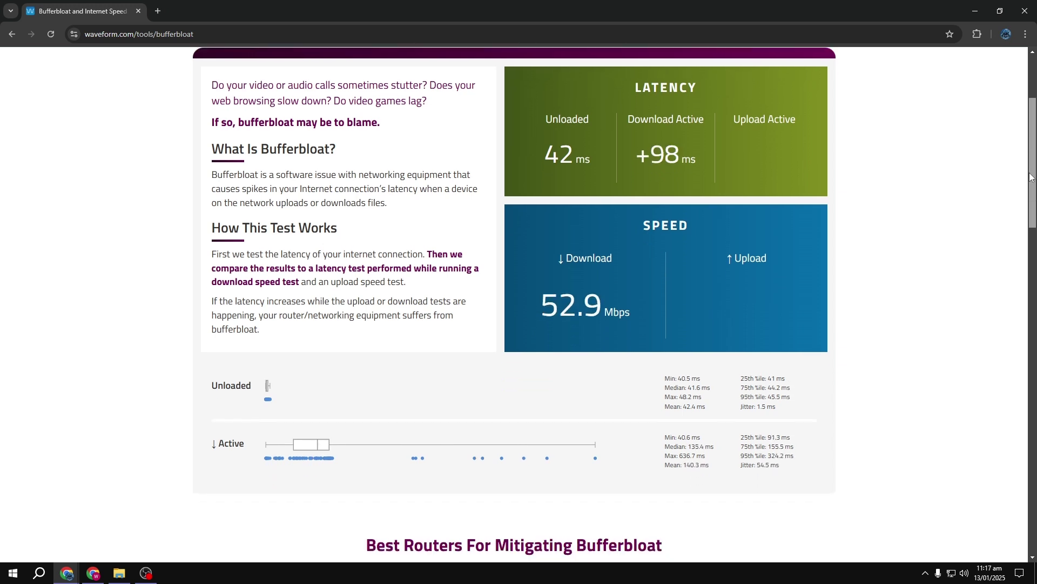
{"action": "left_click_drag", "start_coordinate": [1030, 177], "coordinate": [1033, 169]}
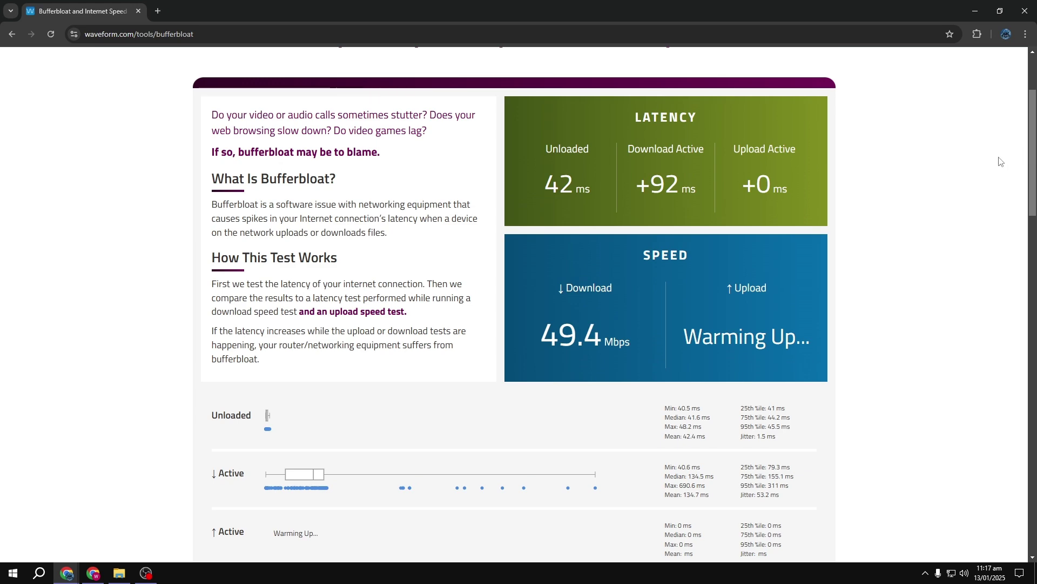
{"action": "left_click", "coordinate": [1025, 11]}
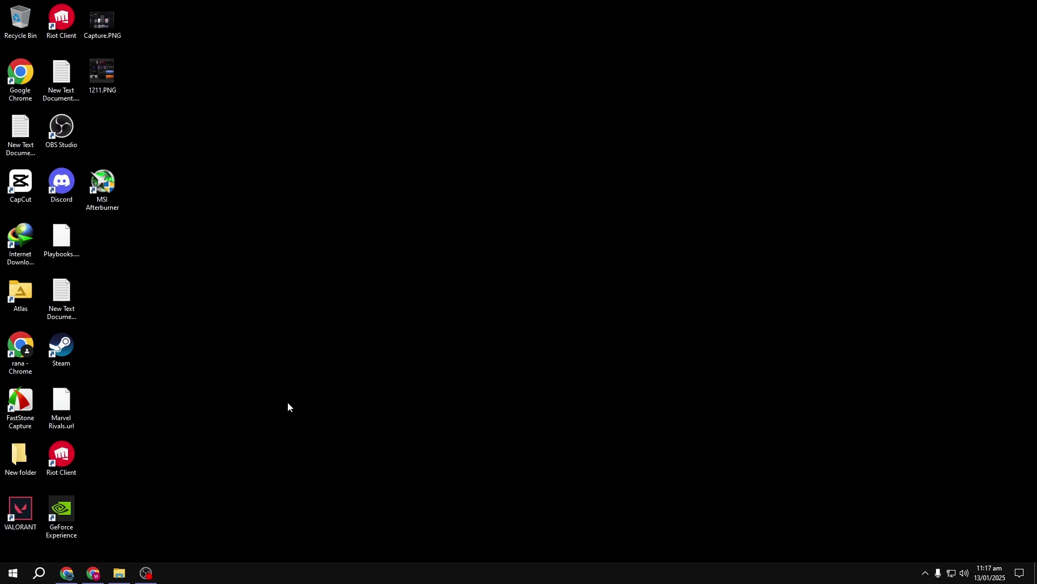
Run 'netsh int tcp set global autotuning=disabled' in an administrator Command Prompt.
{"action": "left_click", "coordinate": [2, 574]}
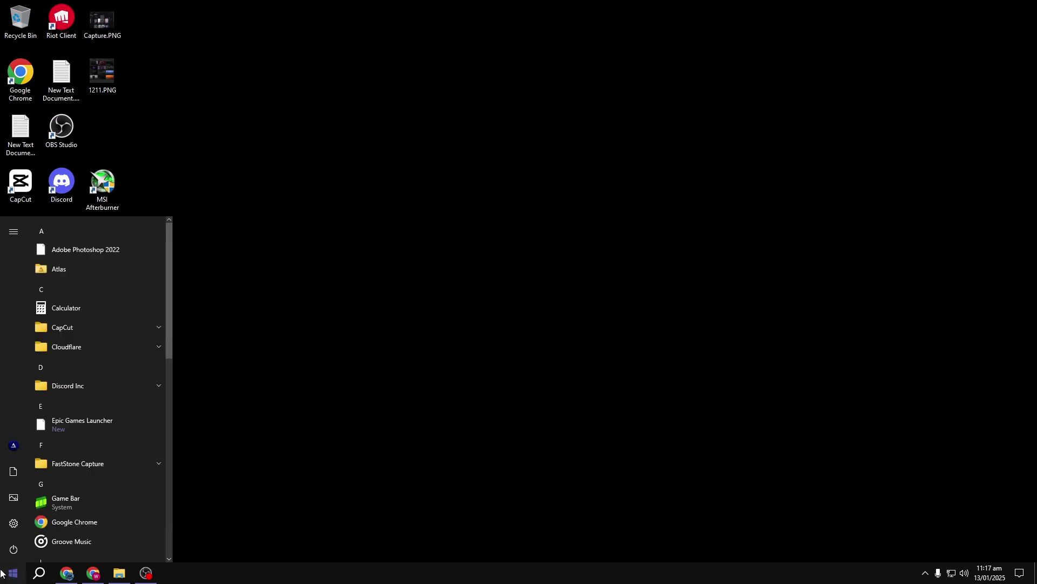
{"action": "type", "text": "cmd"}
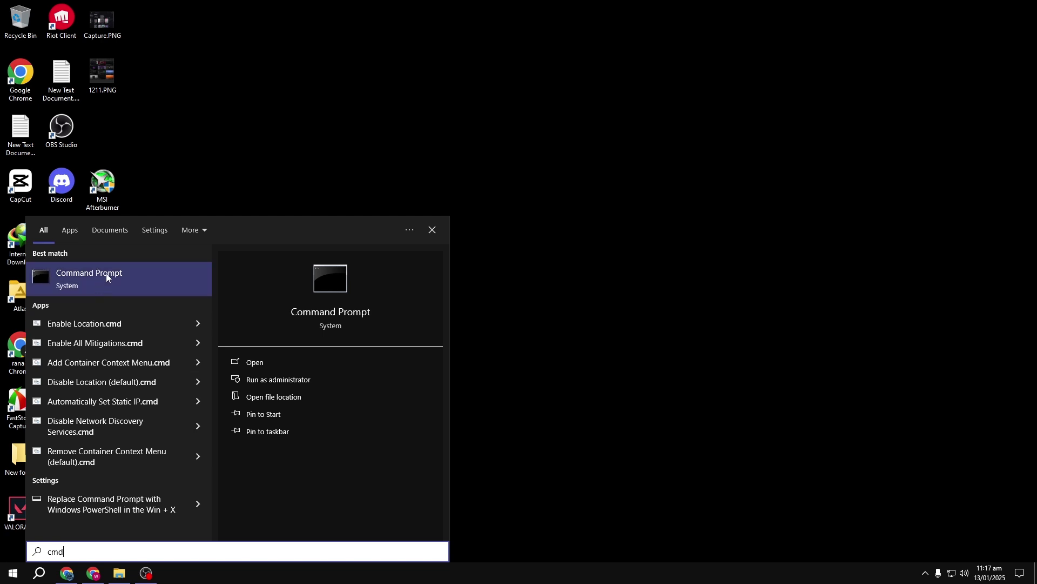
{"action": "left_click", "coordinate": [264, 379]}
{"action": "left_click", "coordinate": [419, 354]}
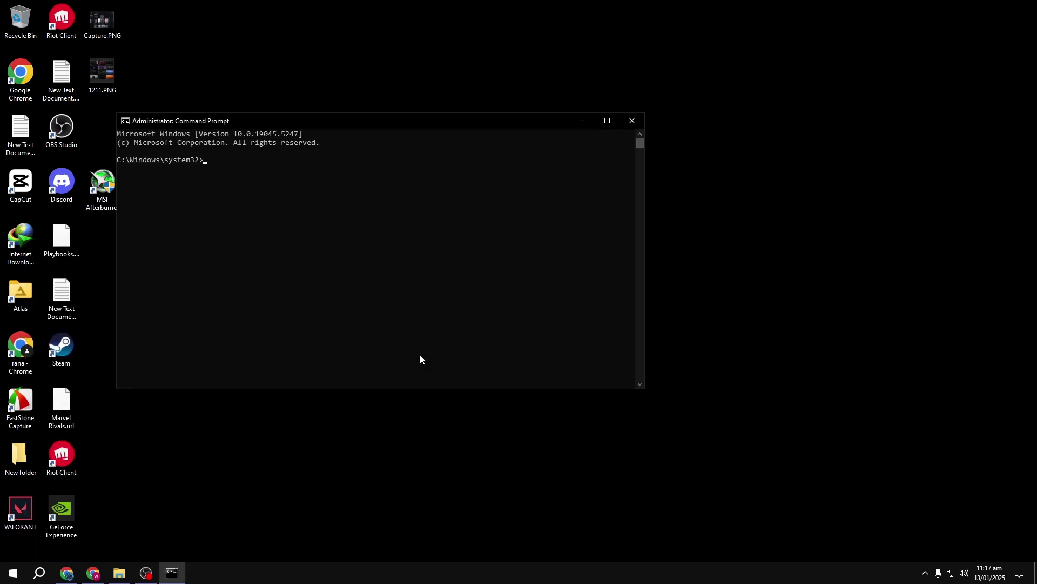
{"action": "type", "text": "Netsh int tcp set global autotuning=disabled"}
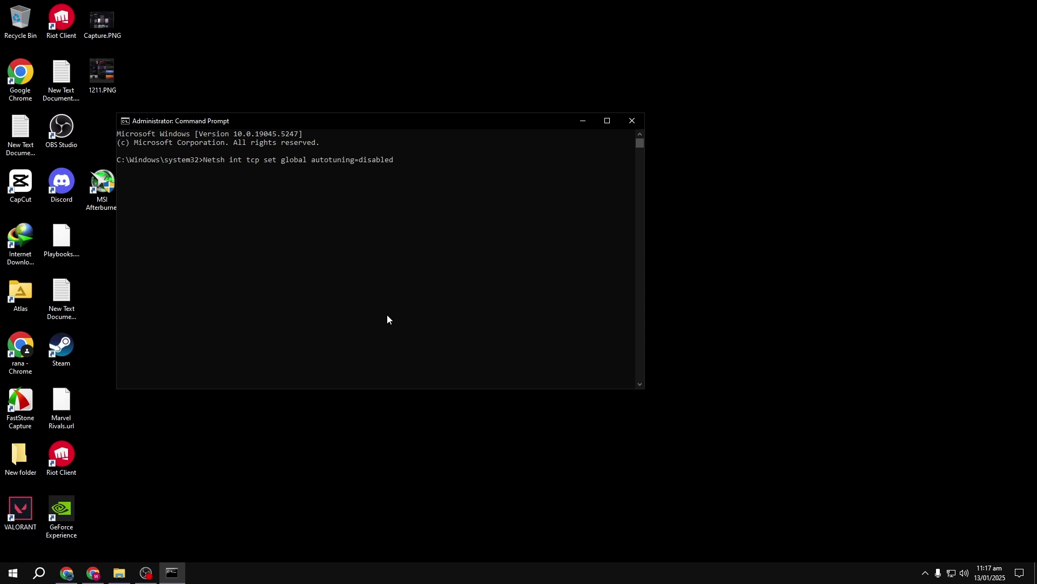
{"action": "key", "text": "Return"}
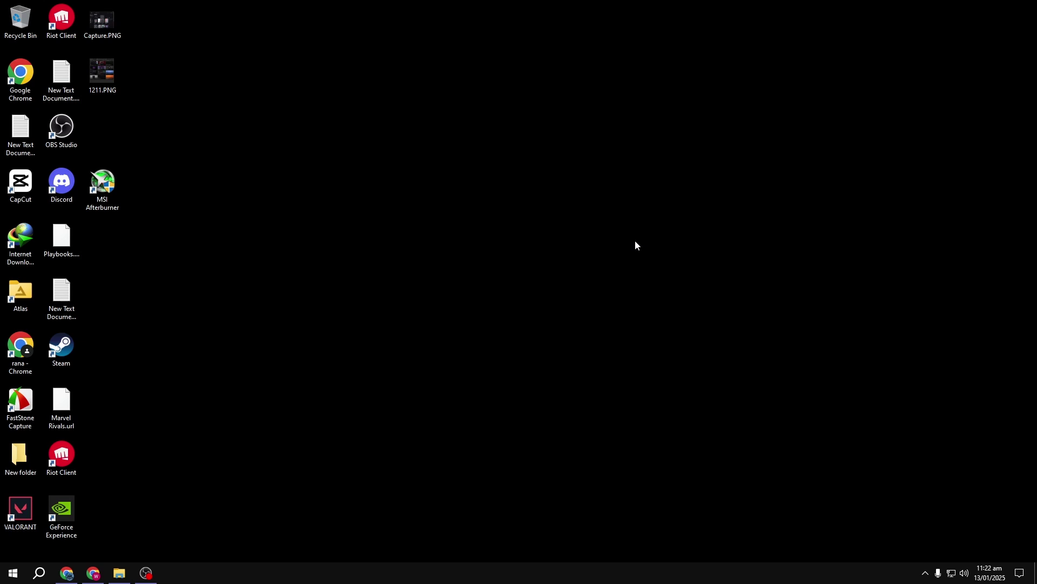
Launch Registry Editor with administrator rights.
{"action": "left_click", "coordinate": [13, 573]}
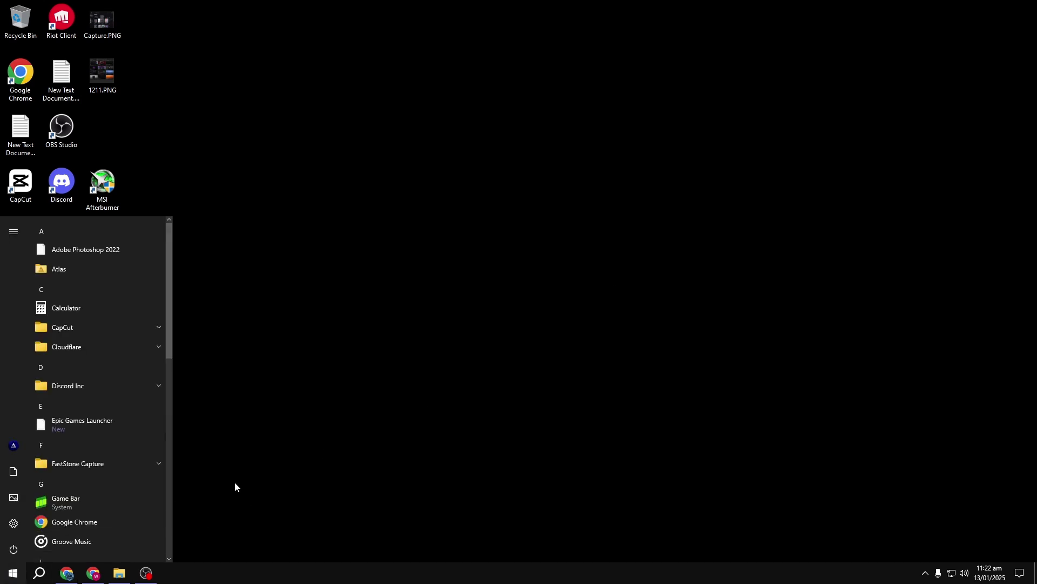
{"action": "type", "text": "re"}
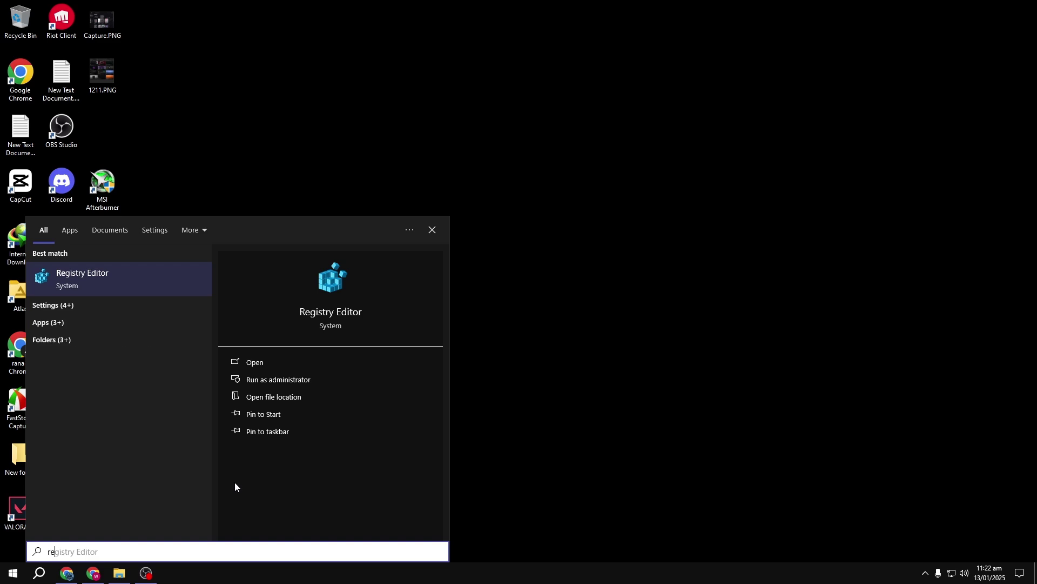
{"action": "left_click", "coordinate": [293, 381]}
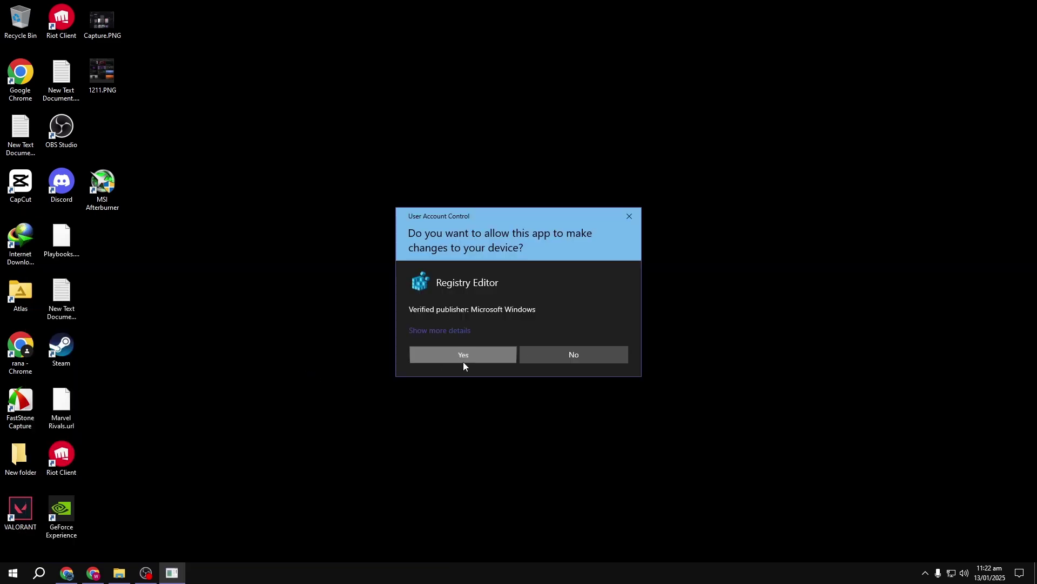
{"action": "left_click", "coordinate": [462, 360]}
Navigate to HKLM\SYSTEM\CurrentControlSet\Services\AFD\Parameters via the address bar.
{"action": "left_click", "coordinate": [317, 60]}
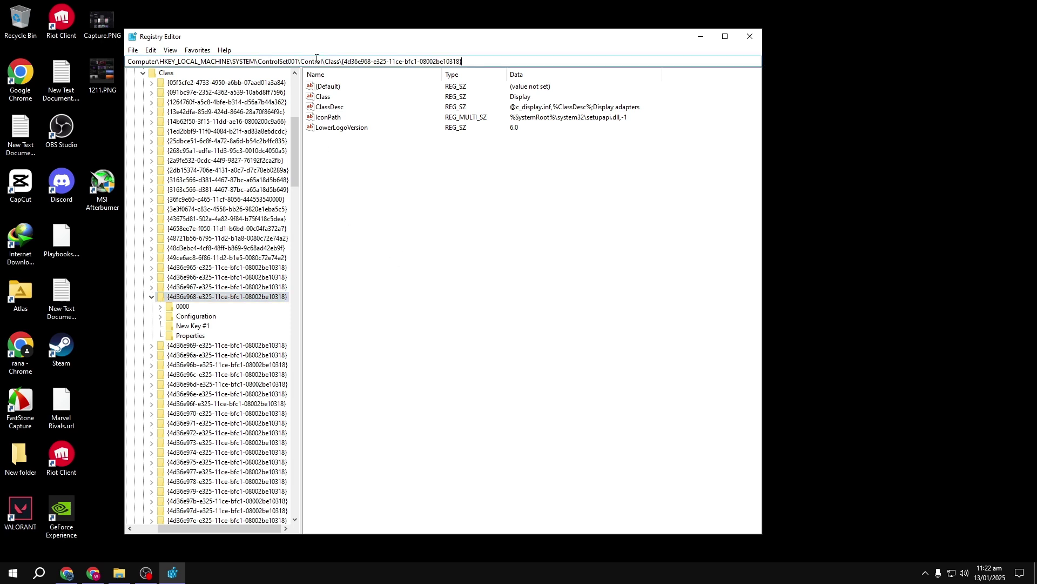
{"action": "left_click_drag", "start_coordinate": [437, 59], "coordinate": [131, 63]}
{"action": "type", "text": "Computer\\HKEY_LOCAL_MACHINE\\SYSTEM\\CurrentControlSet\\Services\\AFD\\Parameters"}
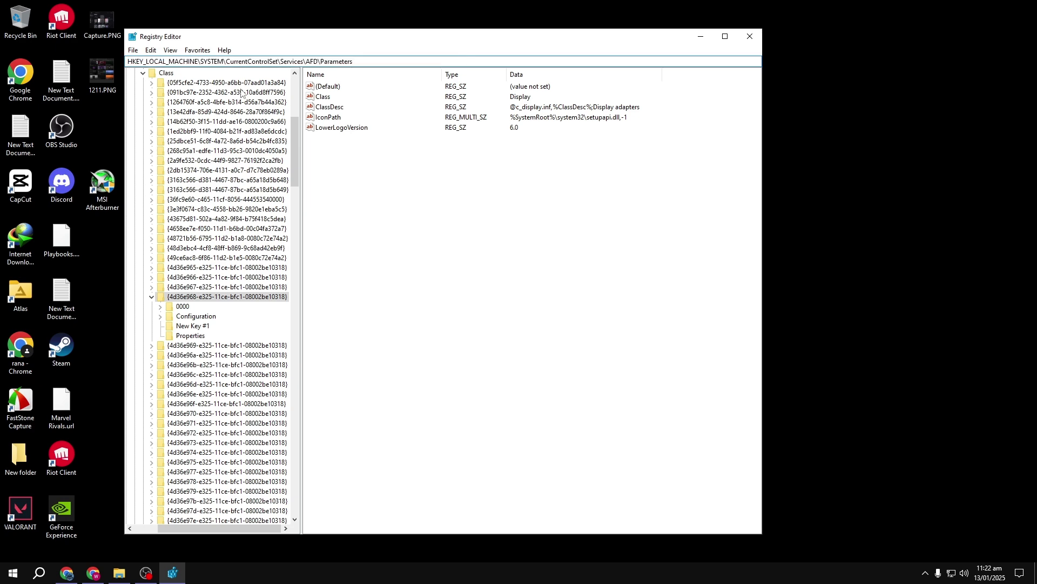
{"action": "key", "text": "Return"}
Create a new DWORD value named FastSendDatagramThreshold under AFD Parameters.
{"action": "right_click", "coordinate": [370, 145]}
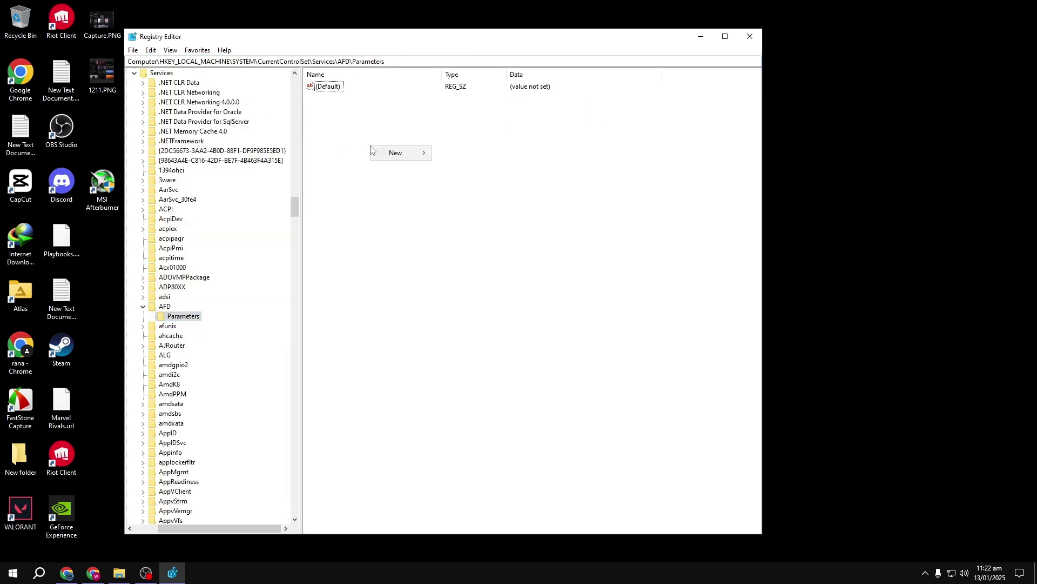
{"action": "mouse_move", "coordinate": [396, 155]}
{"action": "left_click", "coordinate": [463, 193]}
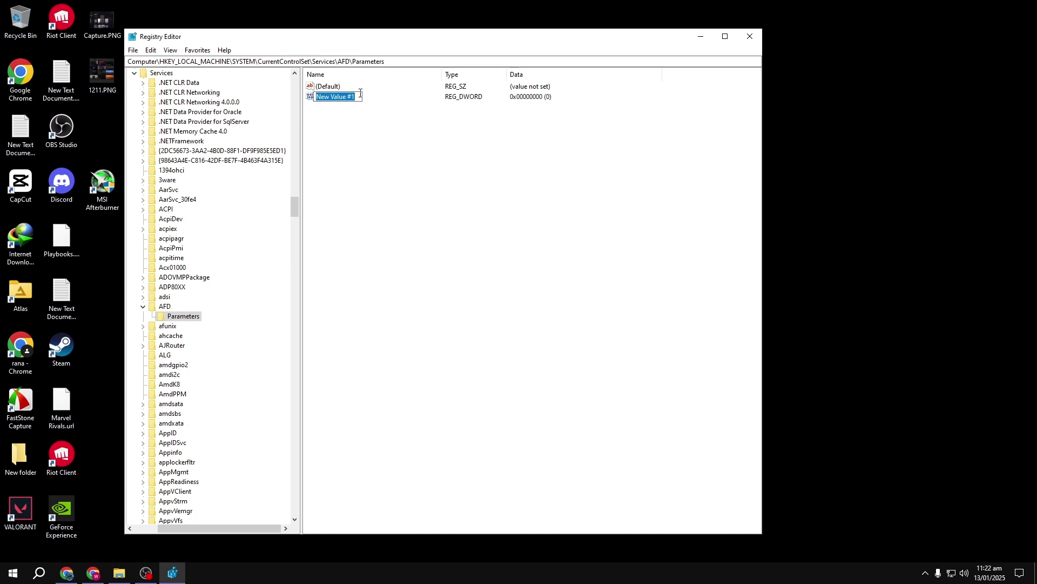
{"action": "type", "text": "F"}
{"action": "type", "text": "astSe"}
{"action": "type", "text": "b"}
{"action": "type", "text": "d"}
{"action": "type", "text": "Data"}
{"action": "type", "text": "gram"}
{"action": "type", "text": "T"}
{"action": "type", "text": "hresh"}
{"action": "type", "text": "ol"}
{"action": "type", "text": "d"}
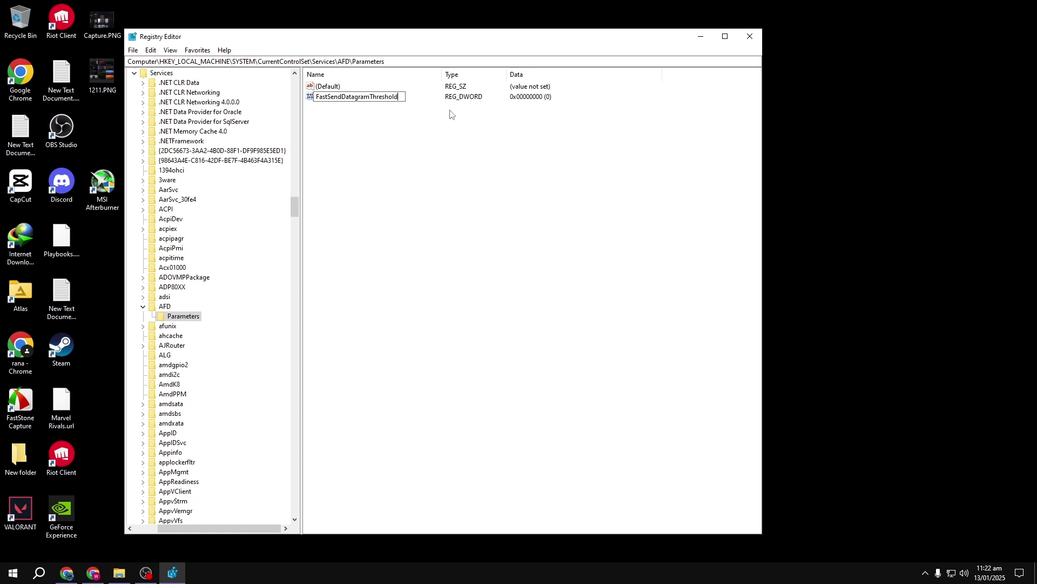
{"action": "key", "text": "Return"}
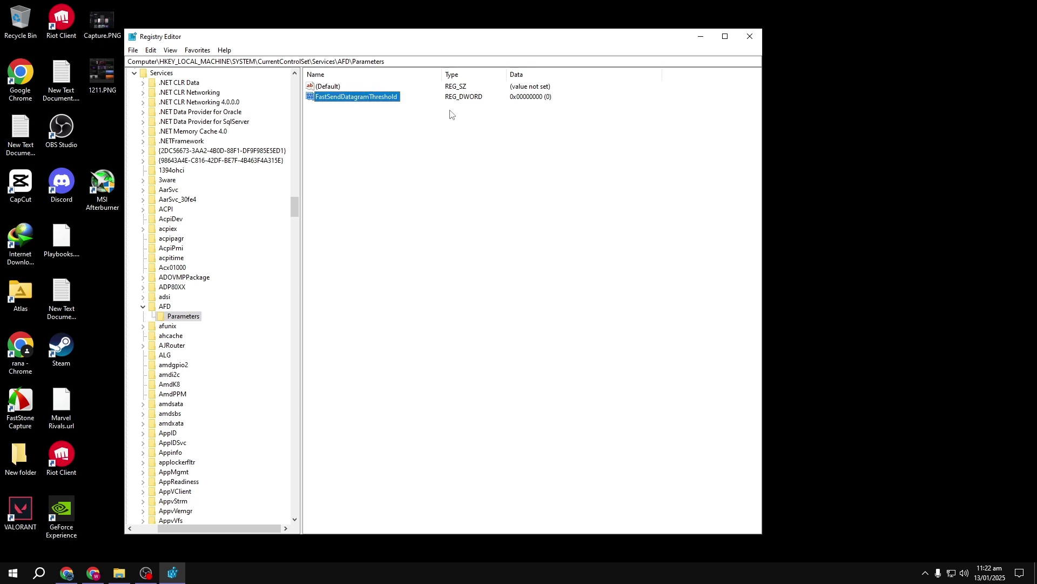
{"action": "right_click", "coordinate": [393, 98]}
{"action": "left_click", "coordinate": [400, 106]}
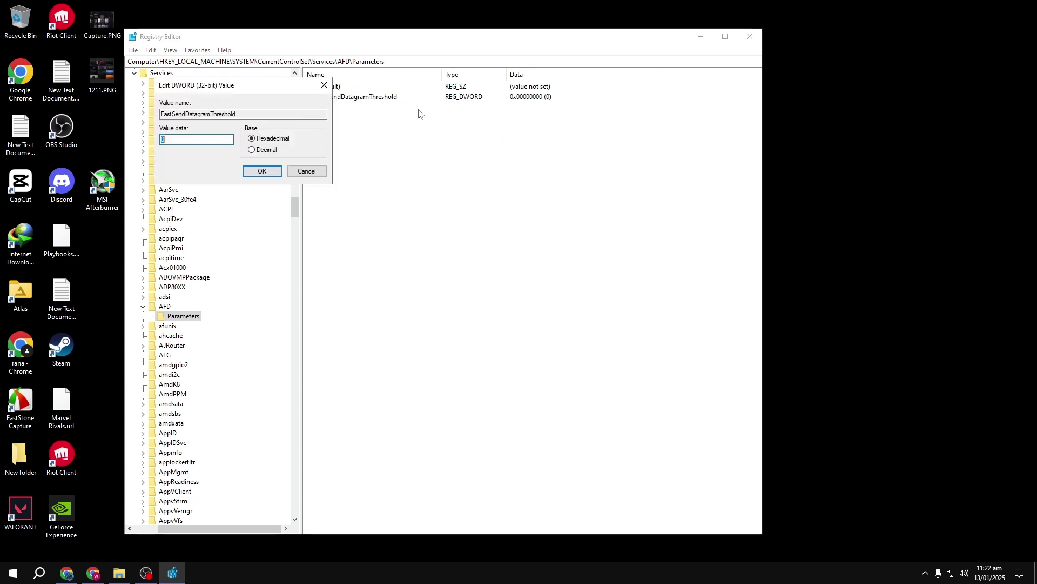
{"action": "type", "text": "65"}
{"action": "key", "text": "BackSpace"}
{"action": "type", "text": "4000"}
{"action": "left_click", "coordinate": [270, 173]}
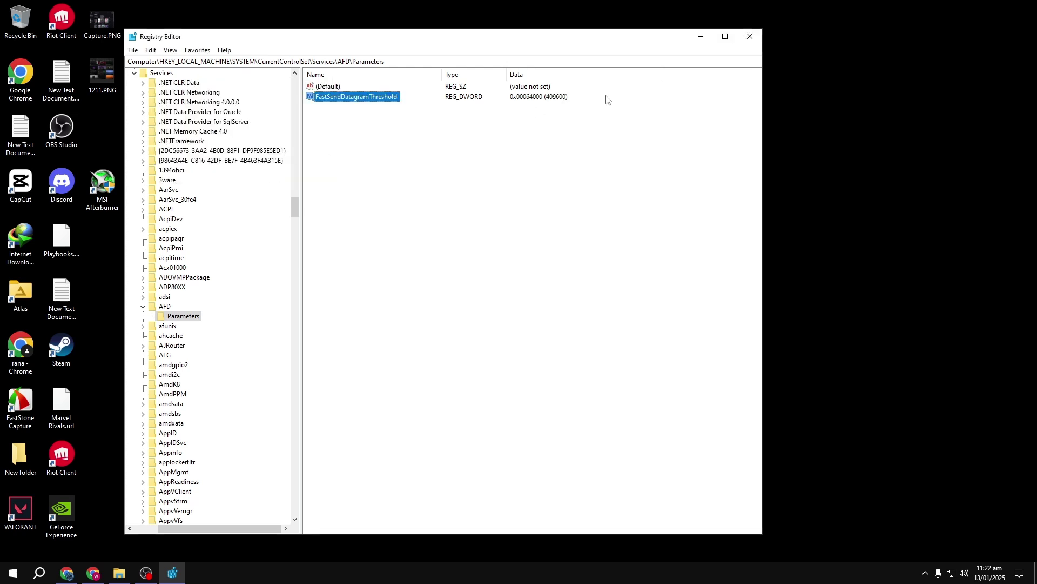
{"action": "left_click", "coordinate": [750, 36]}
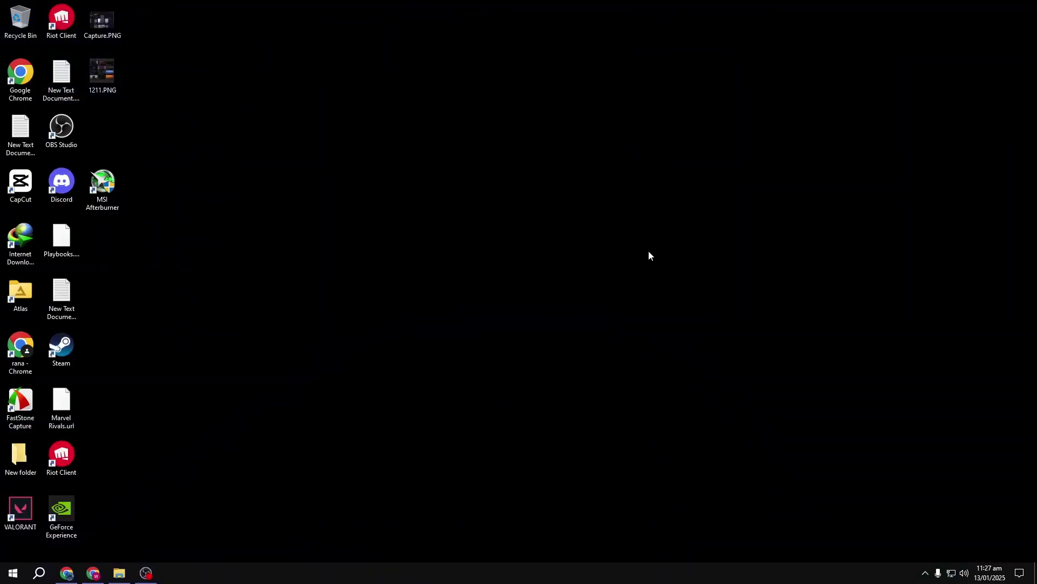
Go from Settings' Network & Internet page to the Network and Sharing Centre.
{"action": "left_click", "coordinate": [13, 572]}
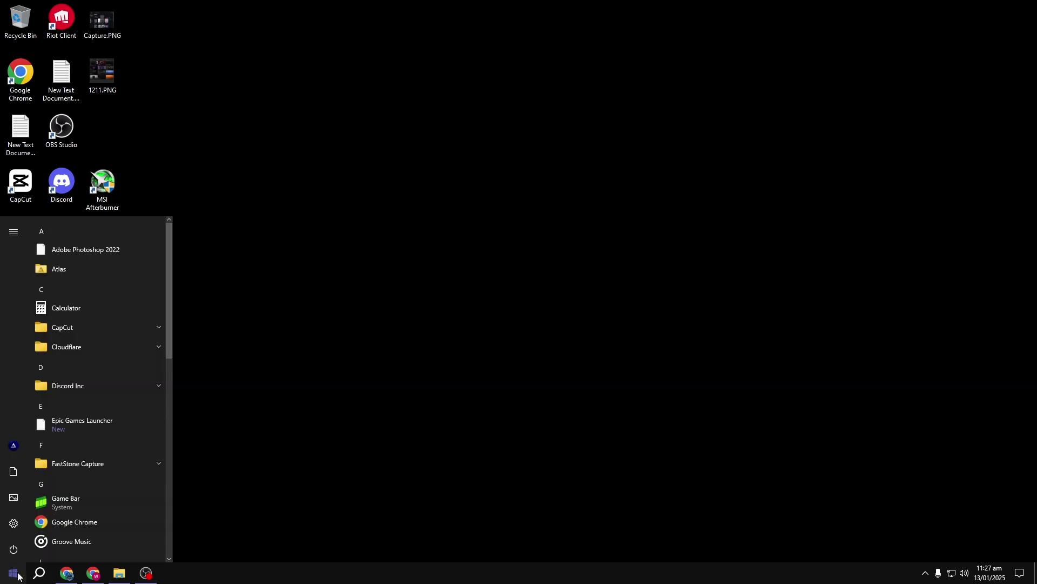
{"action": "type", "text": "set"}
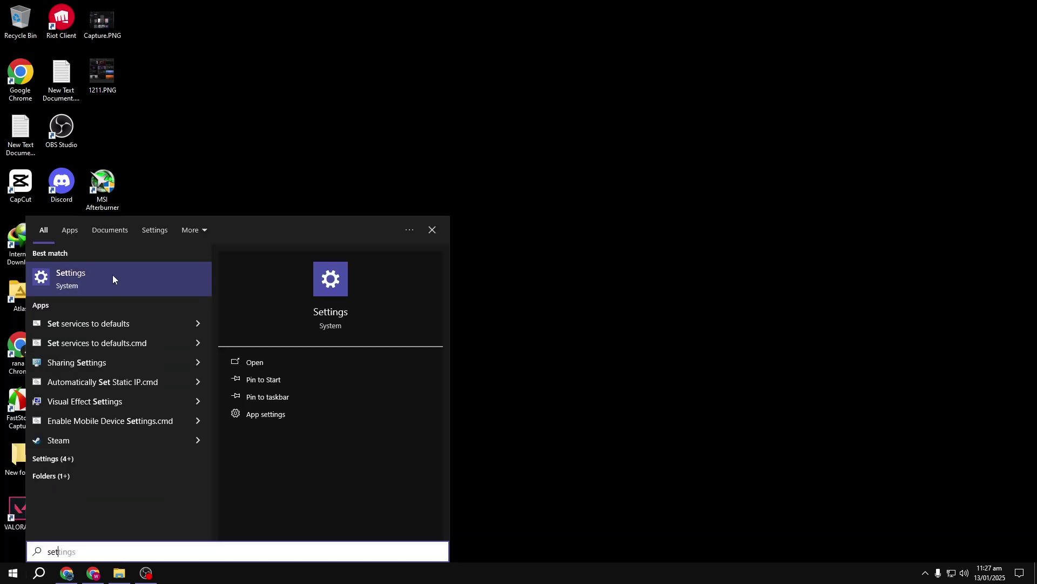
{"action": "left_click", "coordinate": [113, 276]}
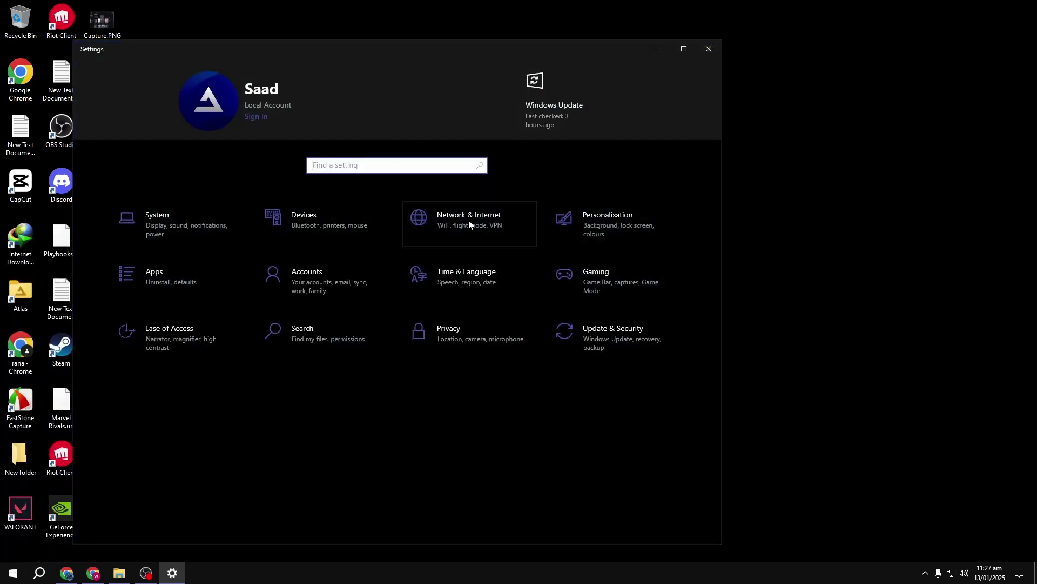
{"action": "left_click", "coordinate": [474, 217]}
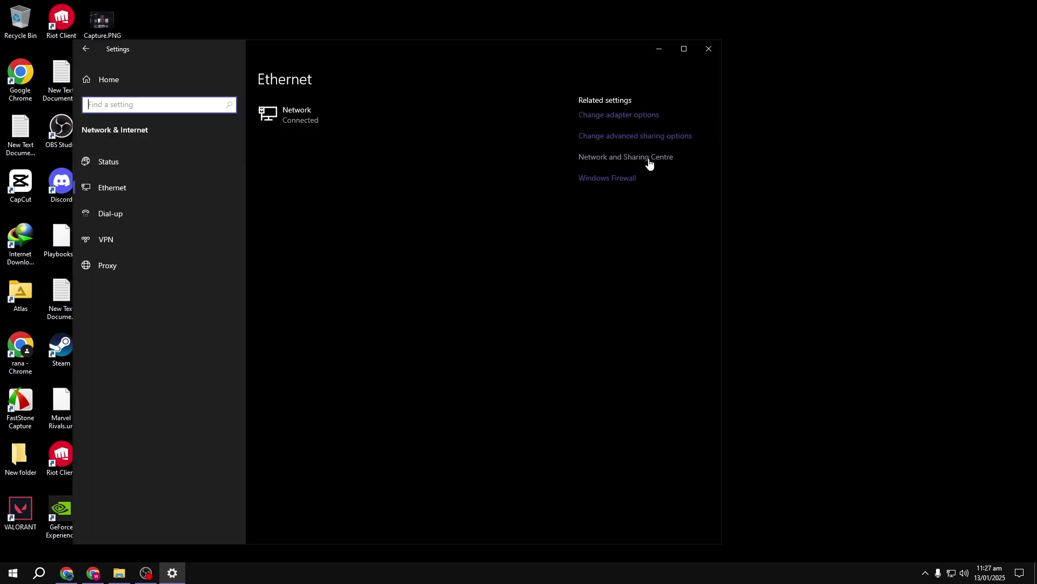
{"action": "left_click", "coordinate": [628, 158]}
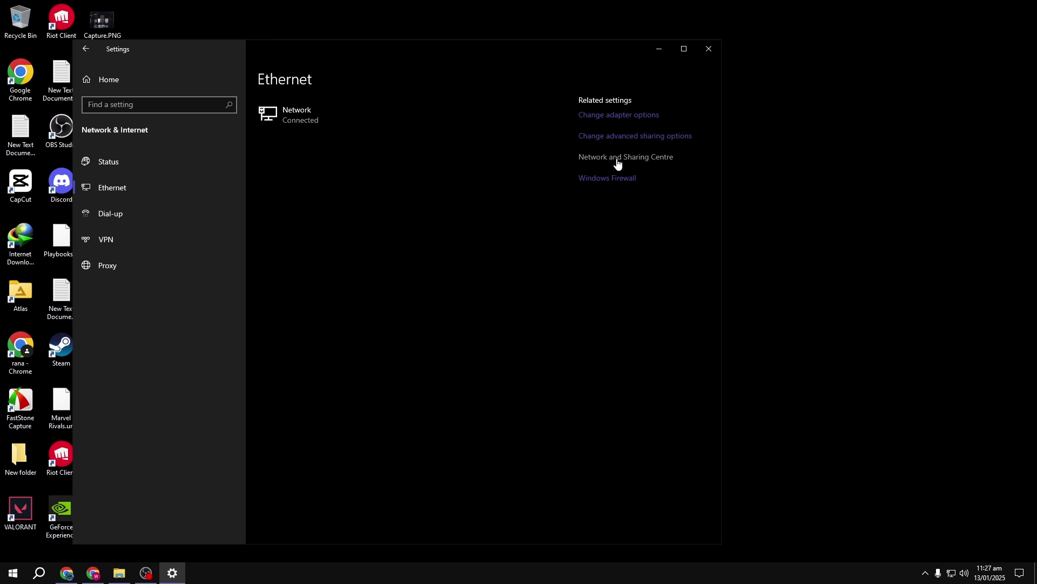
{"action": "left_click", "coordinate": [626, 160]}
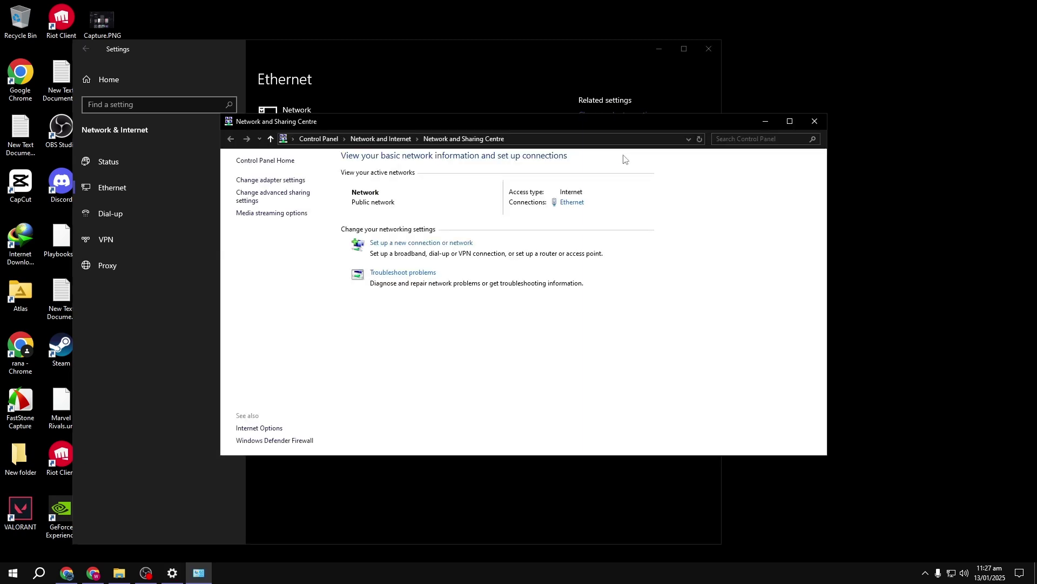
Uncheck Internet Protocol Version 6 (TCP/IPv6) in Ethernet properties and confirm with OK.
{"action": "left_click", "coordinate": [583, 205]}
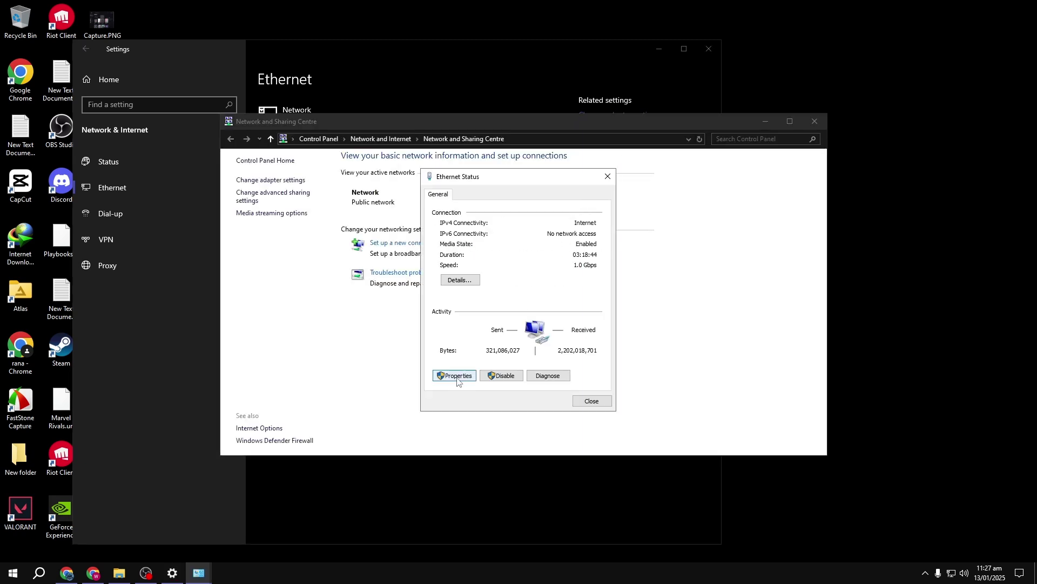
{"action": "left_click", "coordinate": [459, 376]}
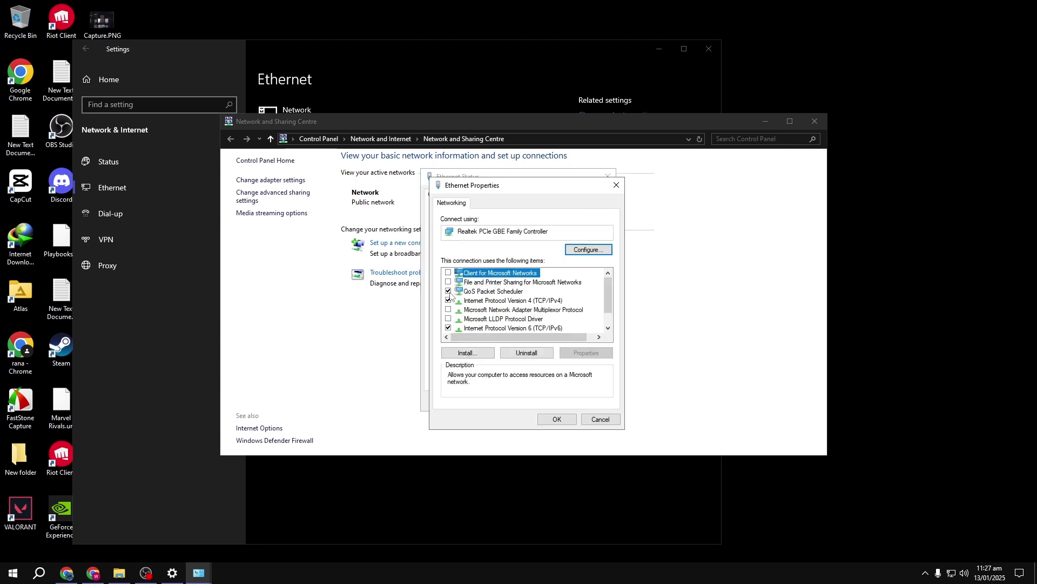
{"action": "left_click_drag", "start_coordinate": [606, 282], "coordinate": [605, 292]}
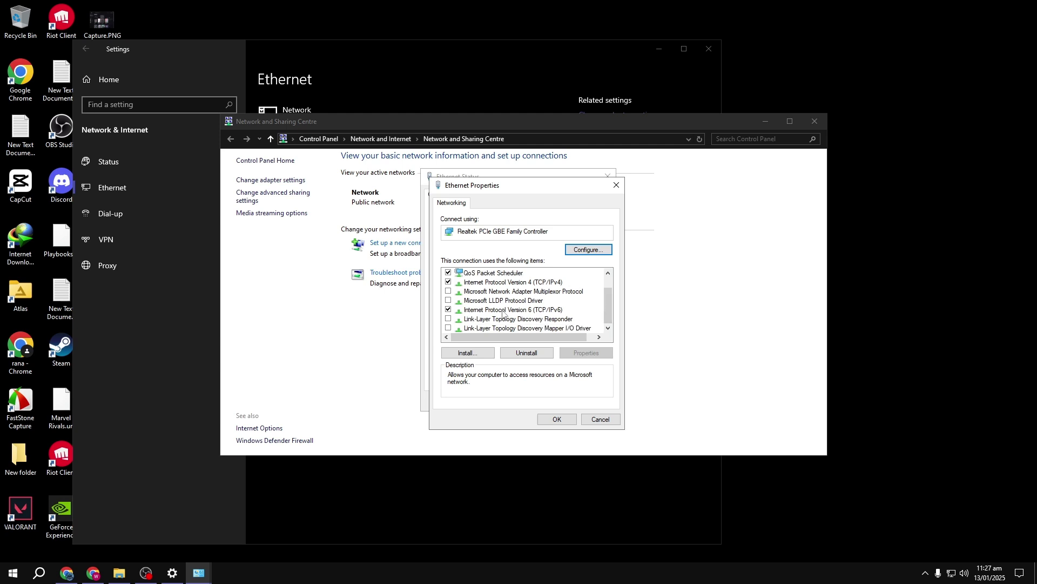
{"action": "left_click", "coordinate": [448, 309]}
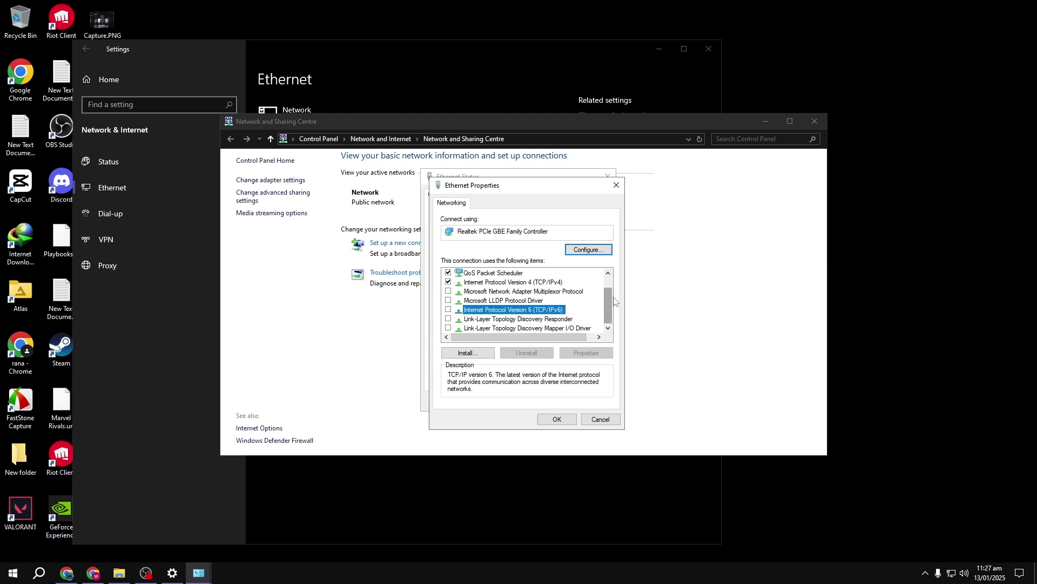
{"action": "left_click_drag", "start_coordinate": [612, 302], "coordinate": [612, 294]}
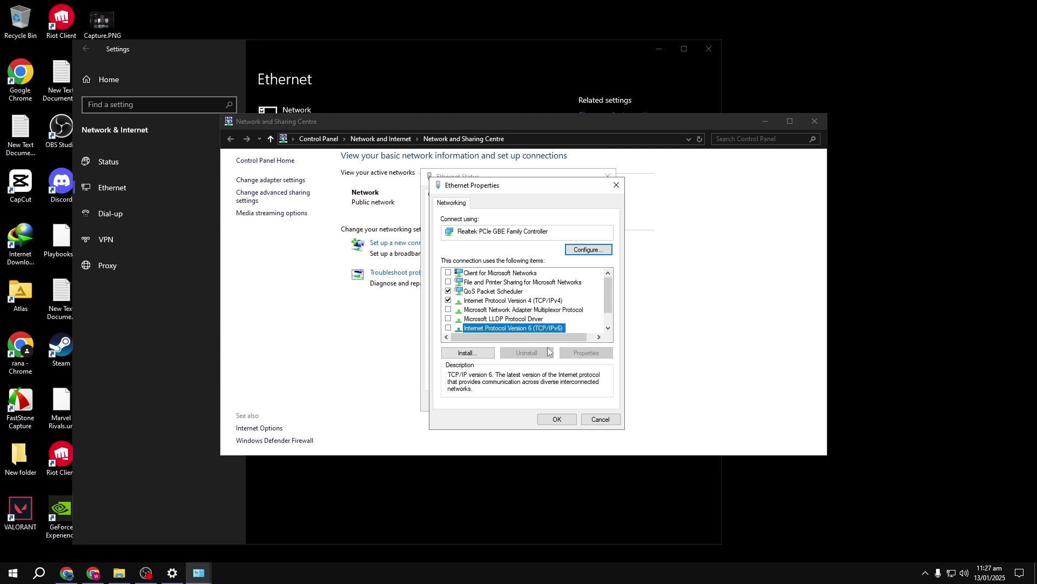
{"action": "left_click", "coordinate": [567, 424]}
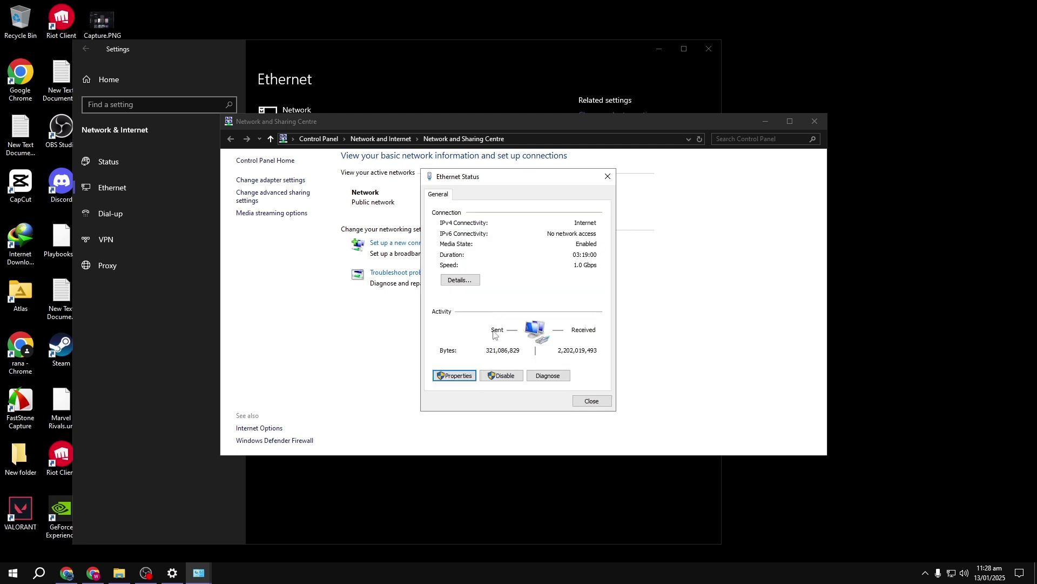
Open the Realtek adapter's properties and clear both Power Management options.
{"action": "left_click", "coordinate": [455, 375]}
{"action": "left_click", "coordinate": [589, 249]}
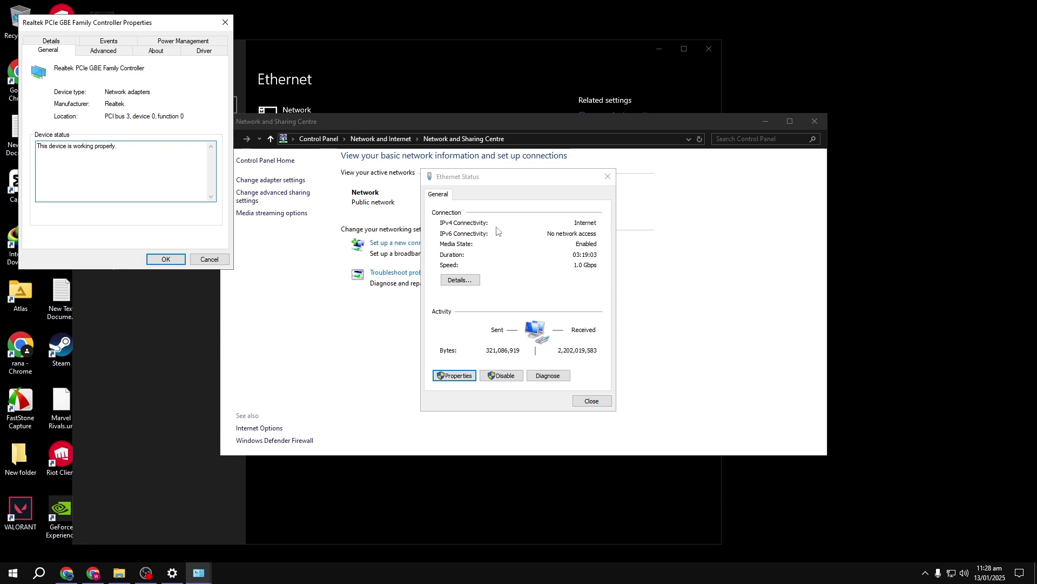
{"action": "left_click", "coordinate": [168, 42]}
{"action": "left_click", "coordinate": [32, 96]}
{"action": "left_click", "coordinate": [34, 105]}
{"action": "left_click", "coordinate": [33, 105]}
{"action": "left_click", "coordinate": [33, 94]}
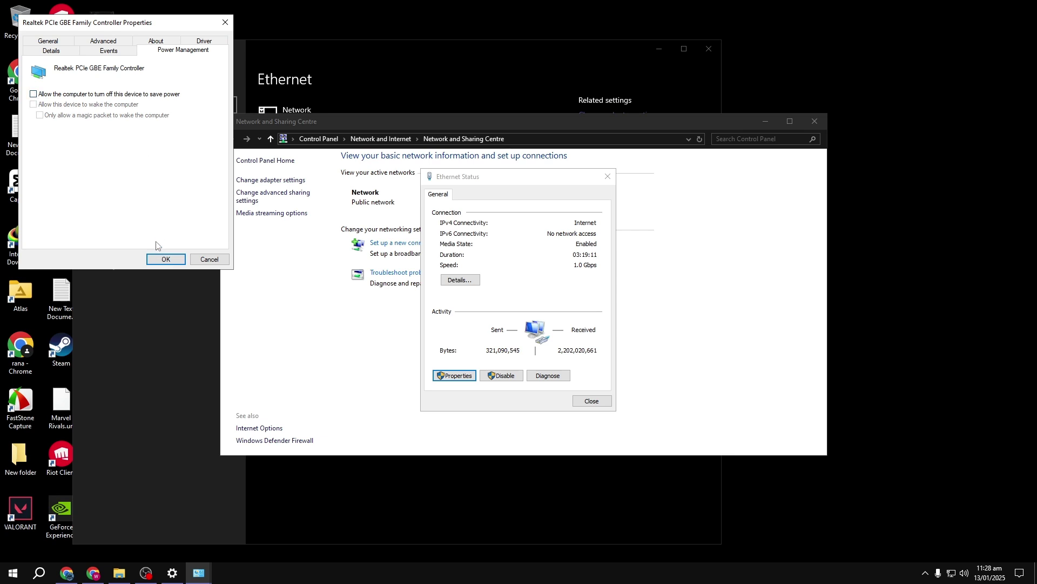
Review Advanced properties: ARP Offload, Auto Disable Gigabit (Disabled), Energy Efficient Ethernet, Flow Control.
{"action": "left_click", "coordinate": [106, 42]}
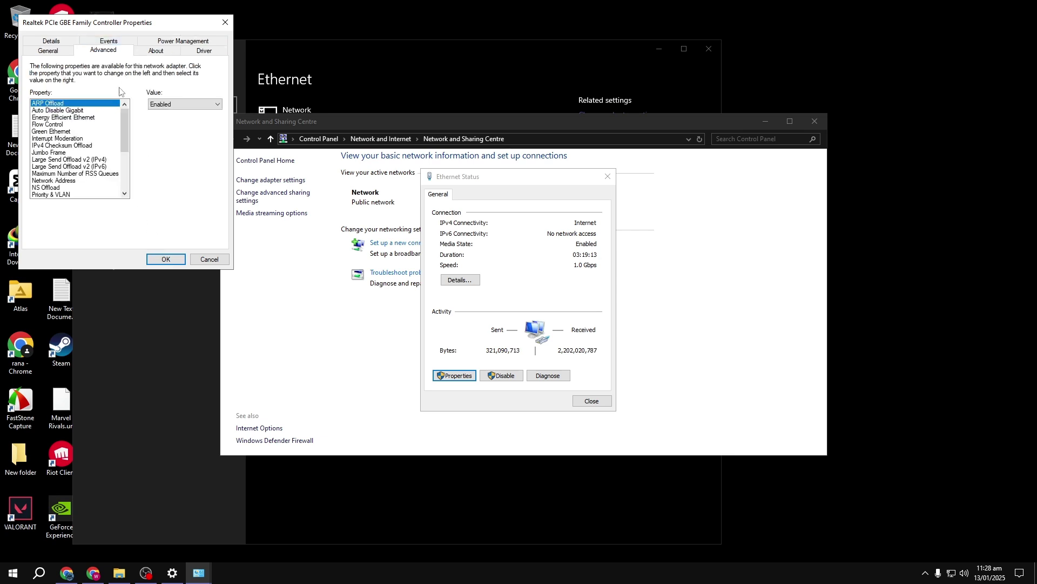
{"action": "left_click", "coordinate": [160, 105]}
{"action": "left_click", "coordinate": [96, 115]}
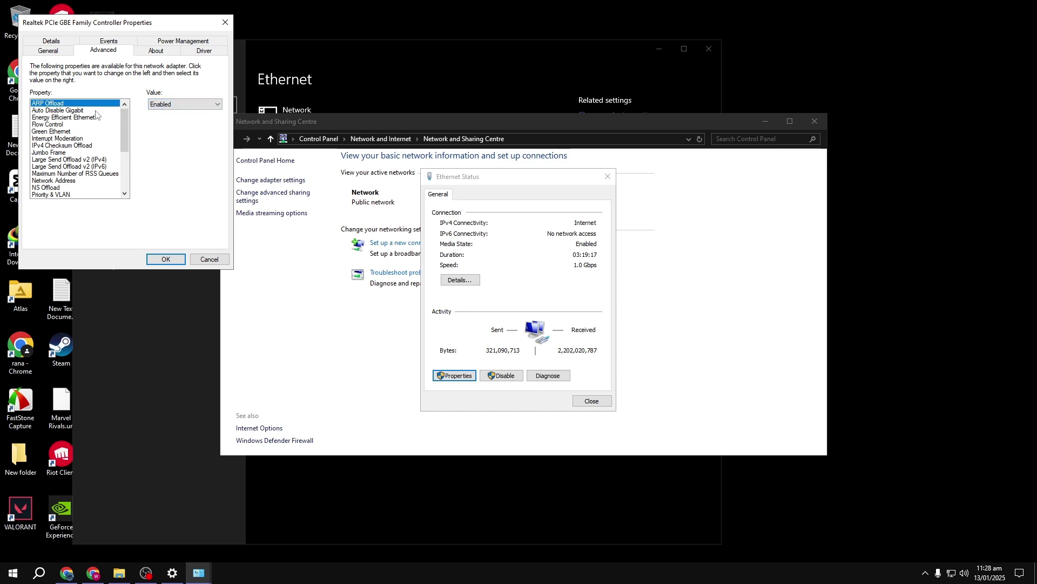
{"action": "left_click", "coordinate": [81, 111]}
{"action": "left_click", "coordinate": [172, 107]}
{"action": "left_click", "coordinate": [172, 108]}
{"action": "left_click", "coordinate": [95, 117]}
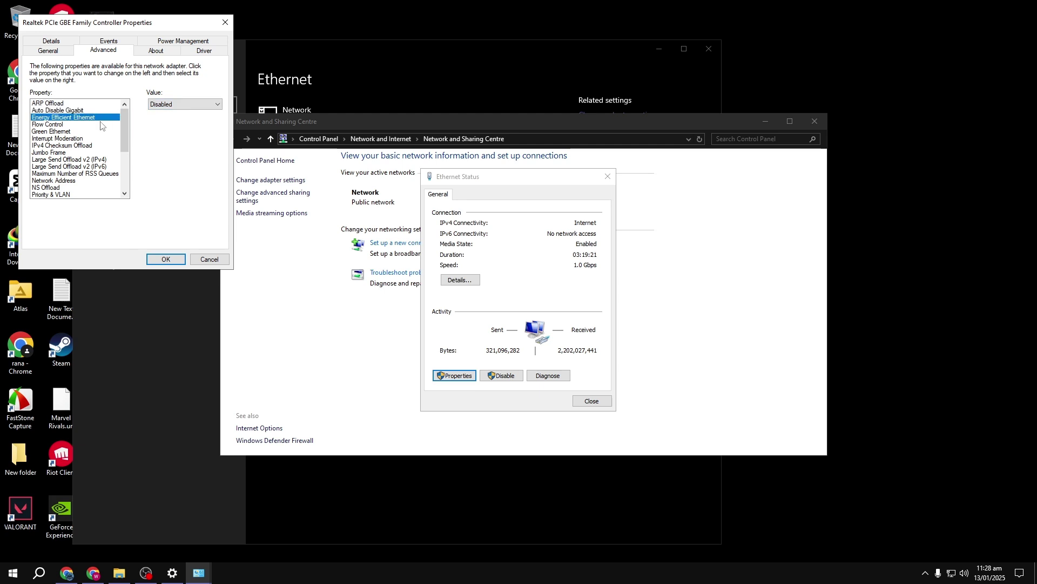
{"action": "left_click", "coordinate": [70, 125]}
{"action": "left_click", "coordinate": [189, 104]}
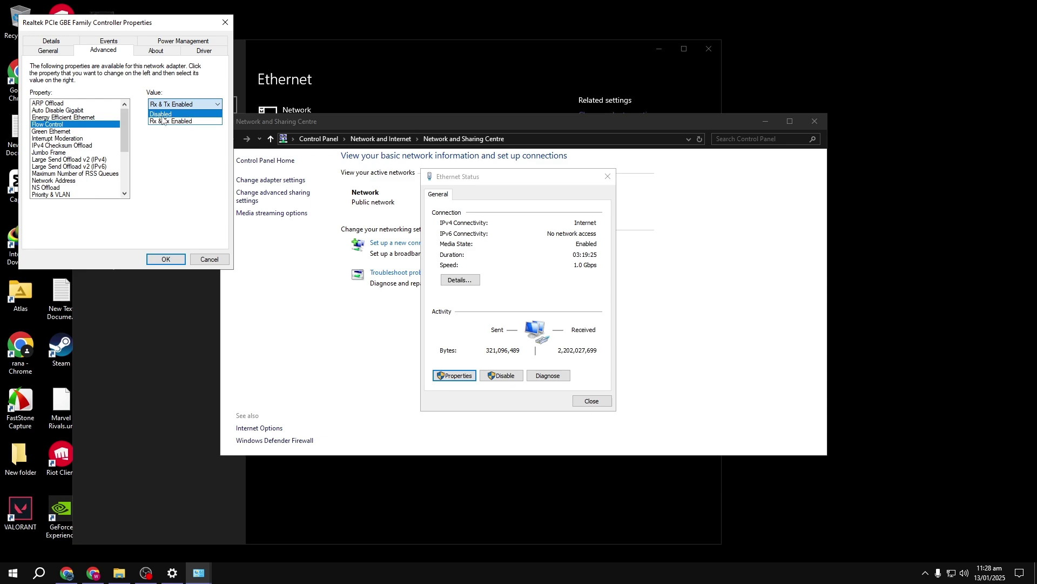
{"action": "left_click", "coordinate": [163, 121]}
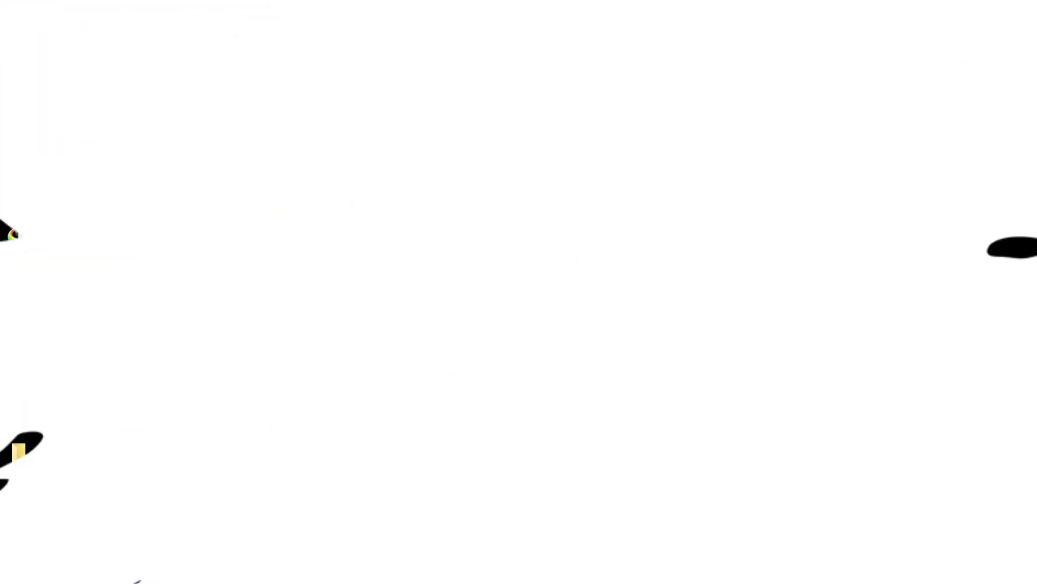